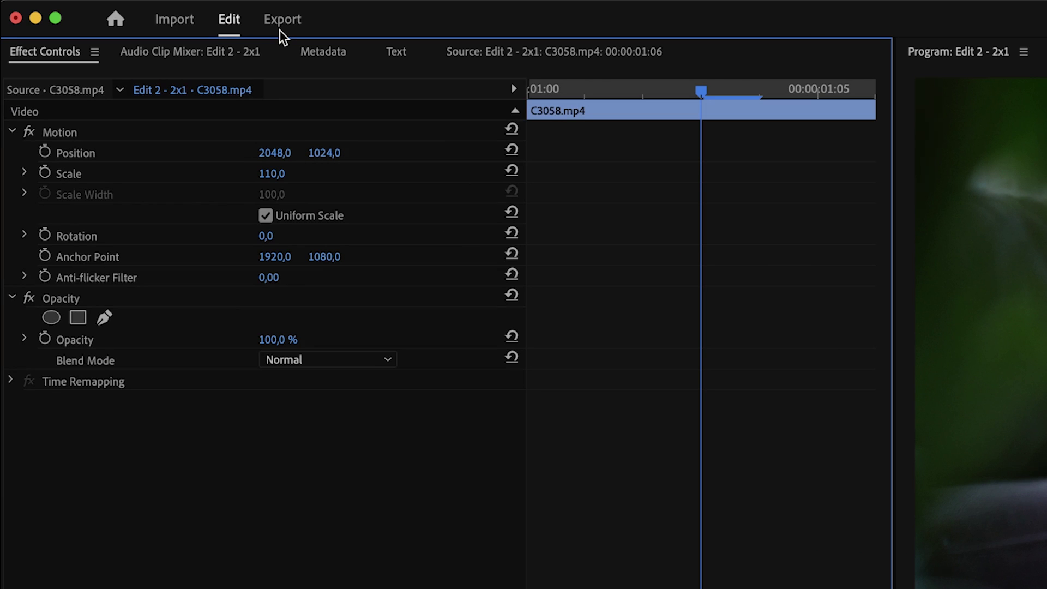
Open the export settings page for the Edit 2 - 2x1 sequence with its preview
click(281, 24)
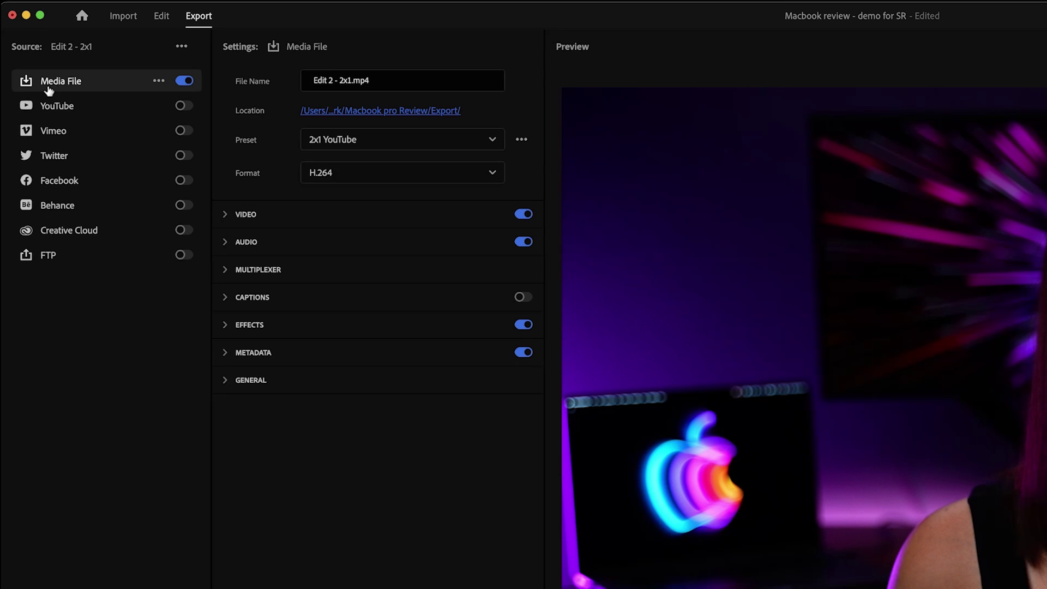
mouse_move(98, 106)
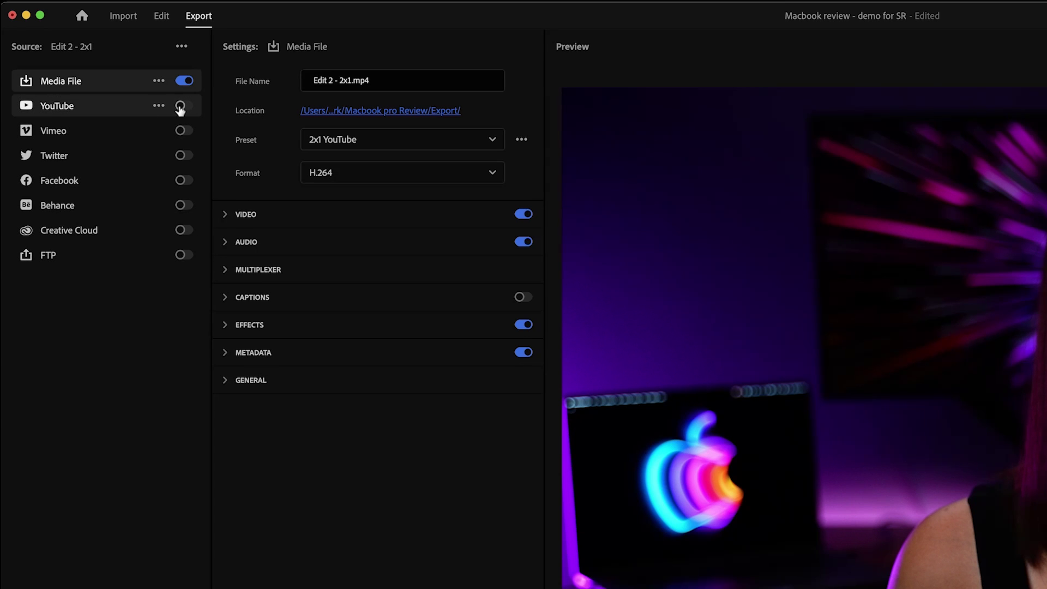
Enable YouTube as a second export destination alongside Media File
click(180, 106)
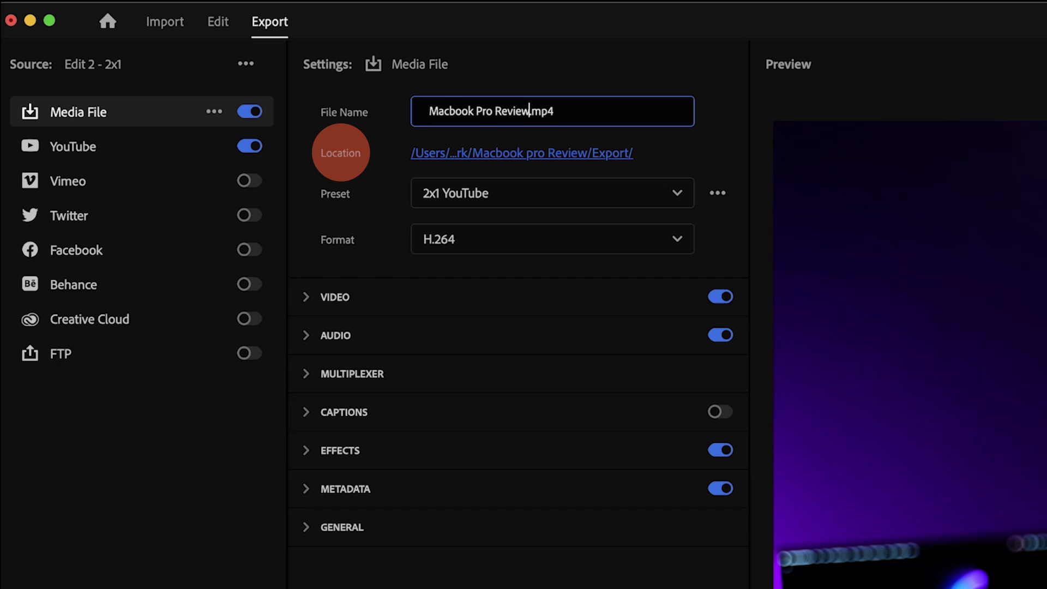
Apply the Match Source - Adaptive High Bitrate preset, keep H.264, and exclude effects
click(488, 195)
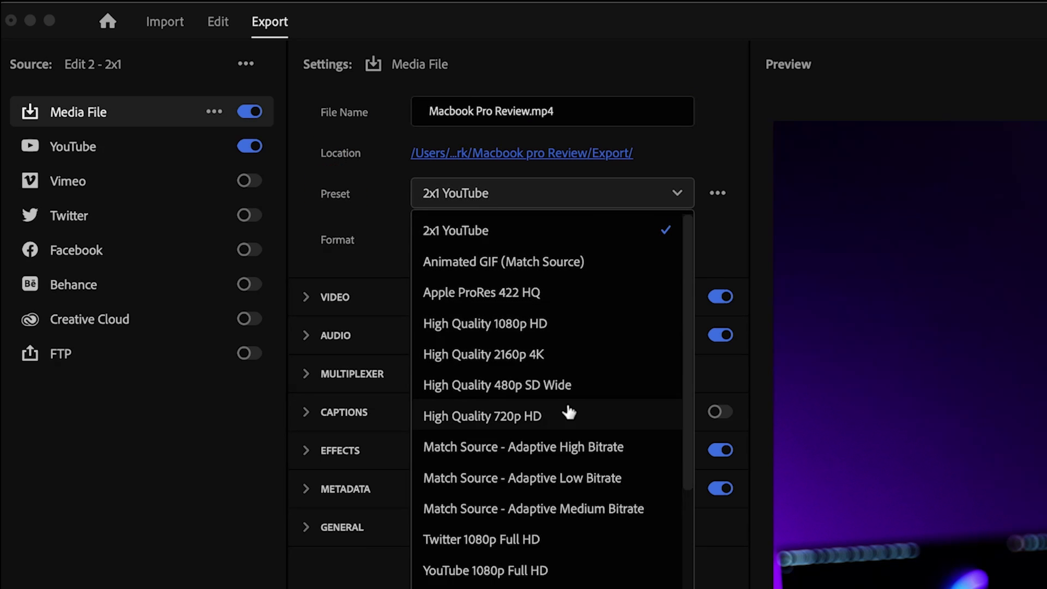
click(576, 455)
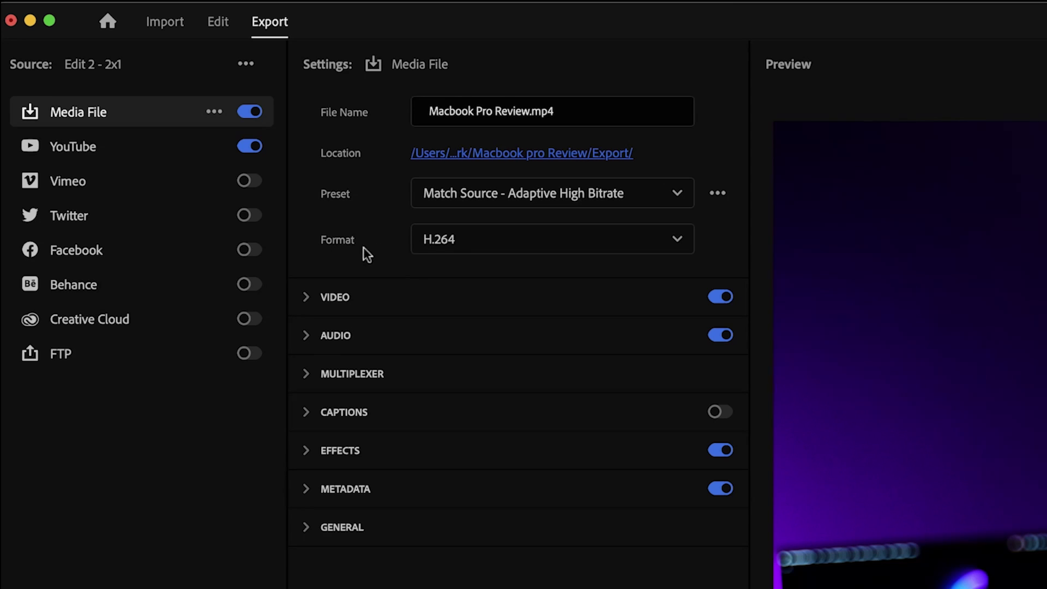
click(678, 248)
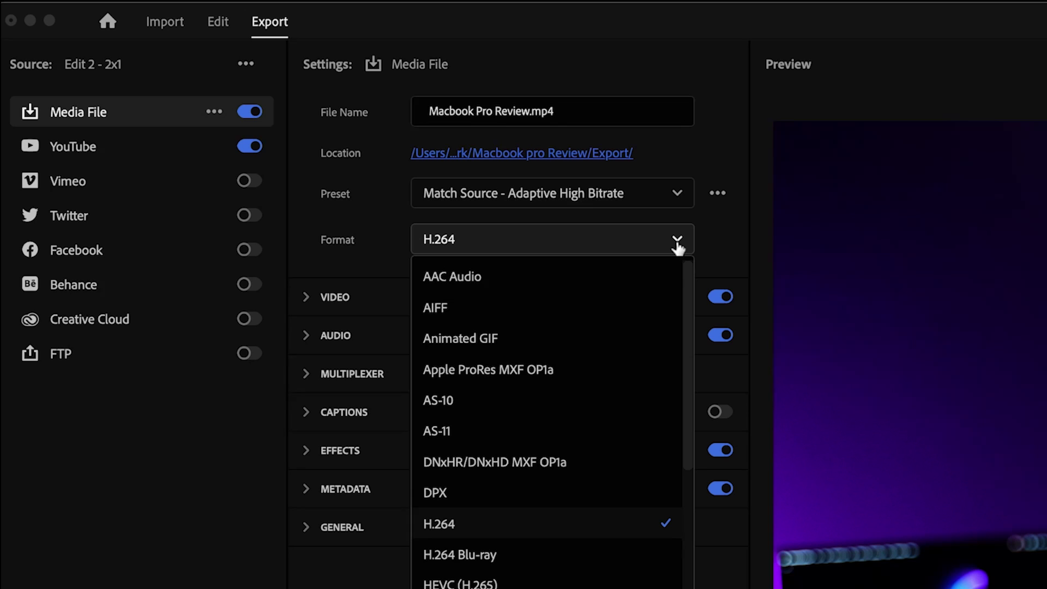
click(677, 248)
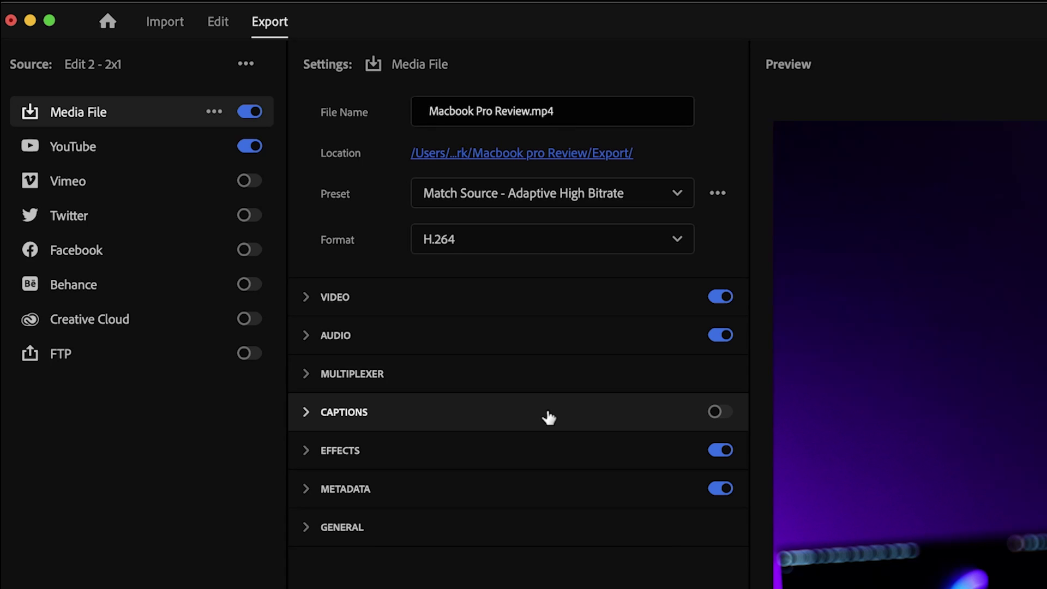
click(719, 452)
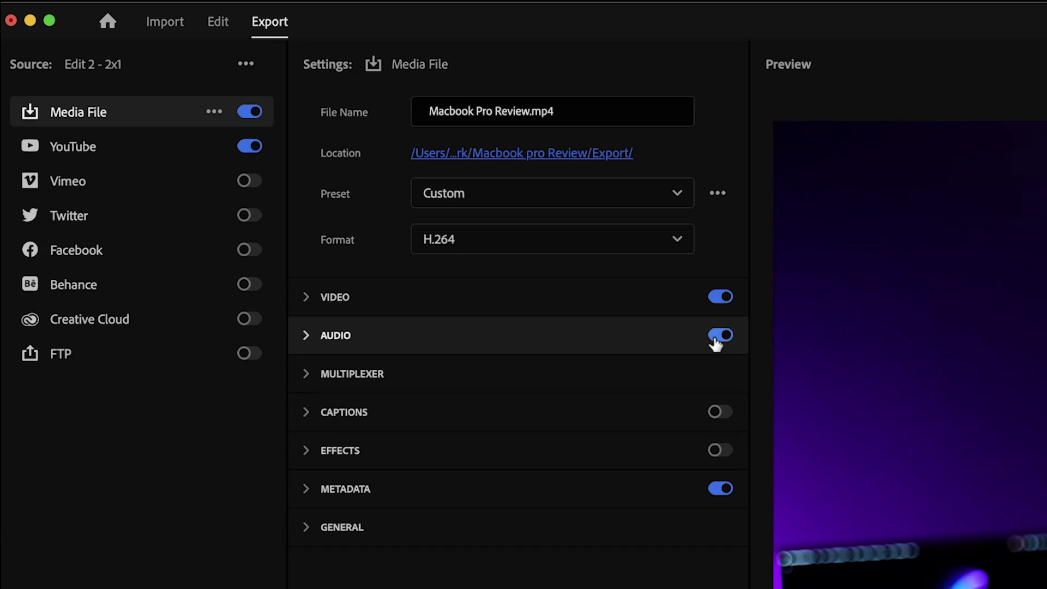
Inspect frame size and frame rate, then match video to source (4096 x 2048, 25 fps)
click(306, 299)
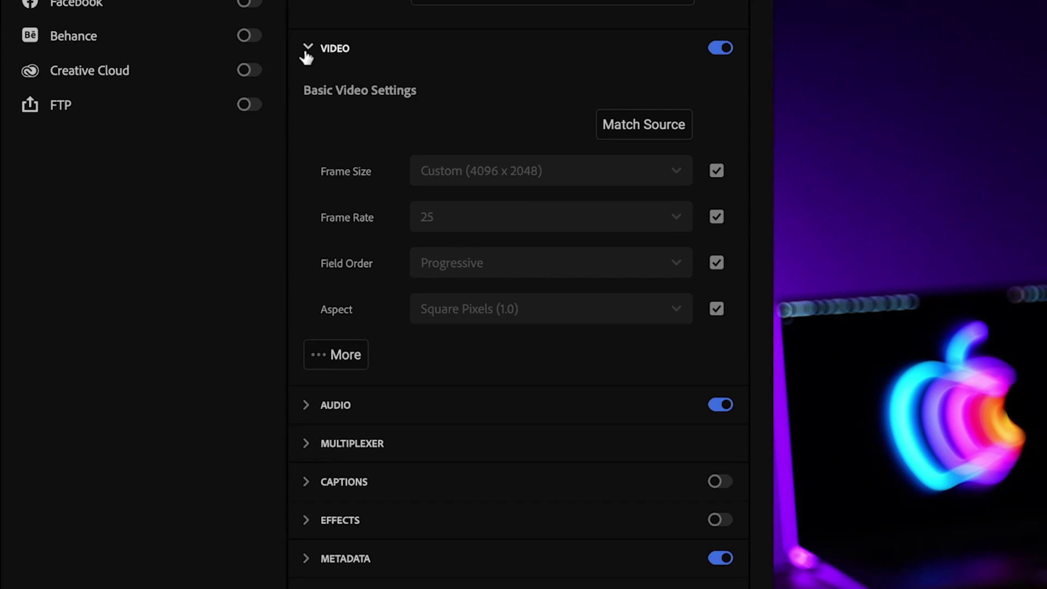
click(716, 171)
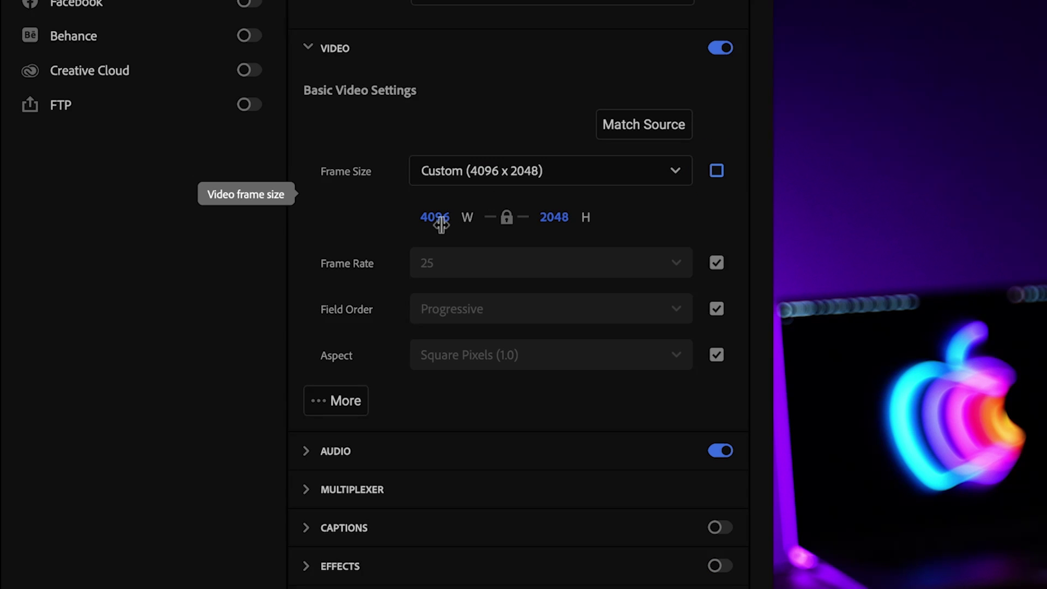
click(715, 263)
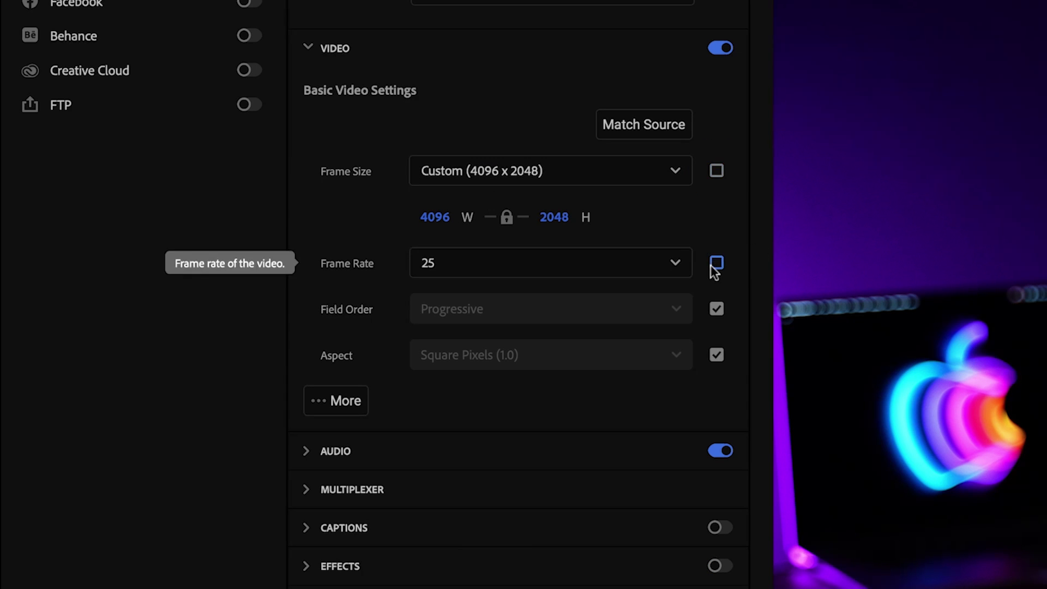
click(677, 270)
click(677, 275)
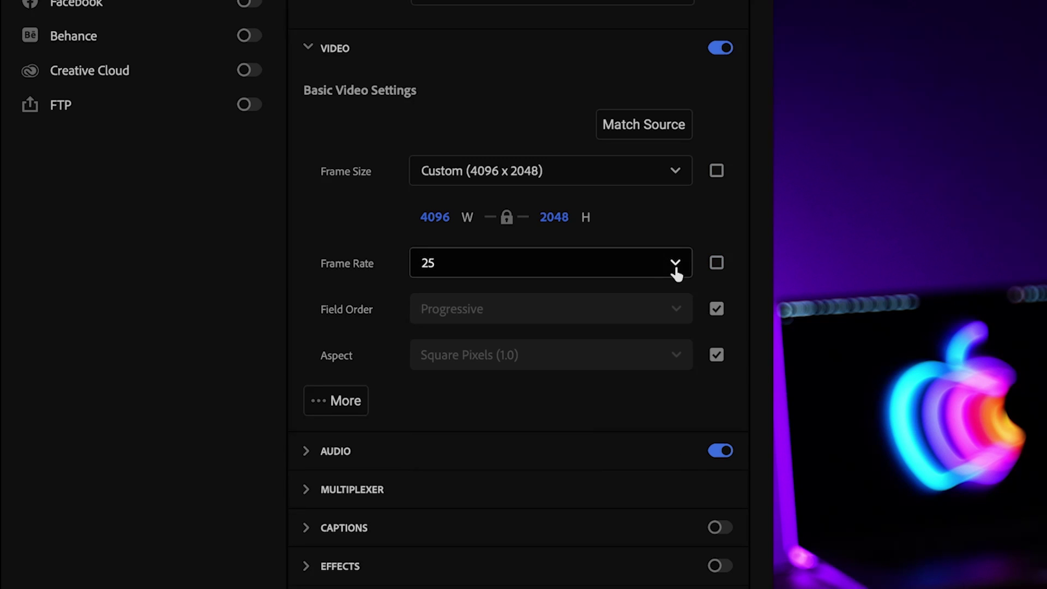
click(647, 135)
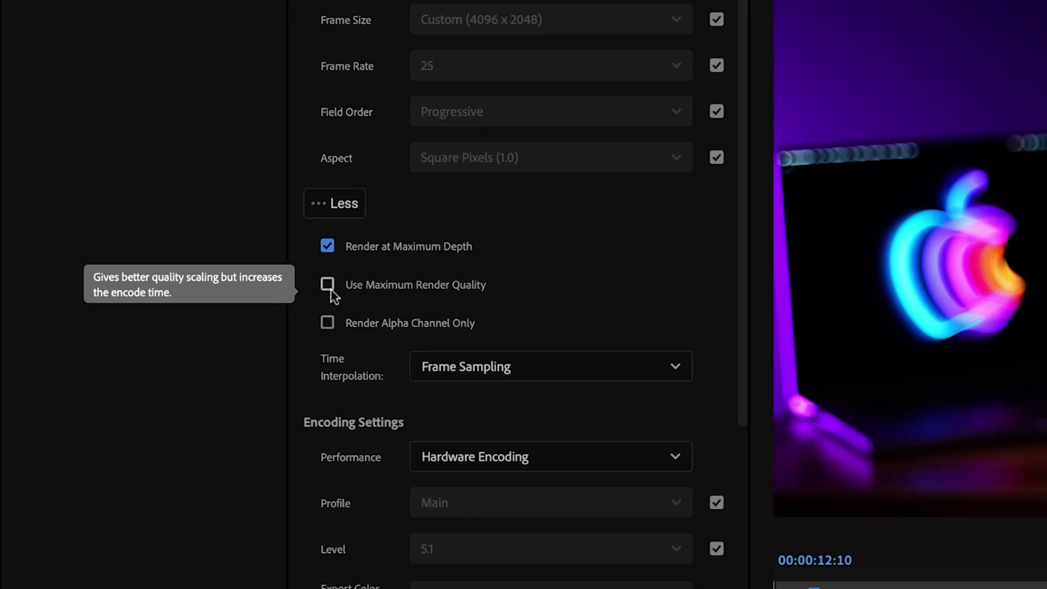
Enable Use Maximum Render Quality alongside Render at Maximum Depth
click(331, 289)
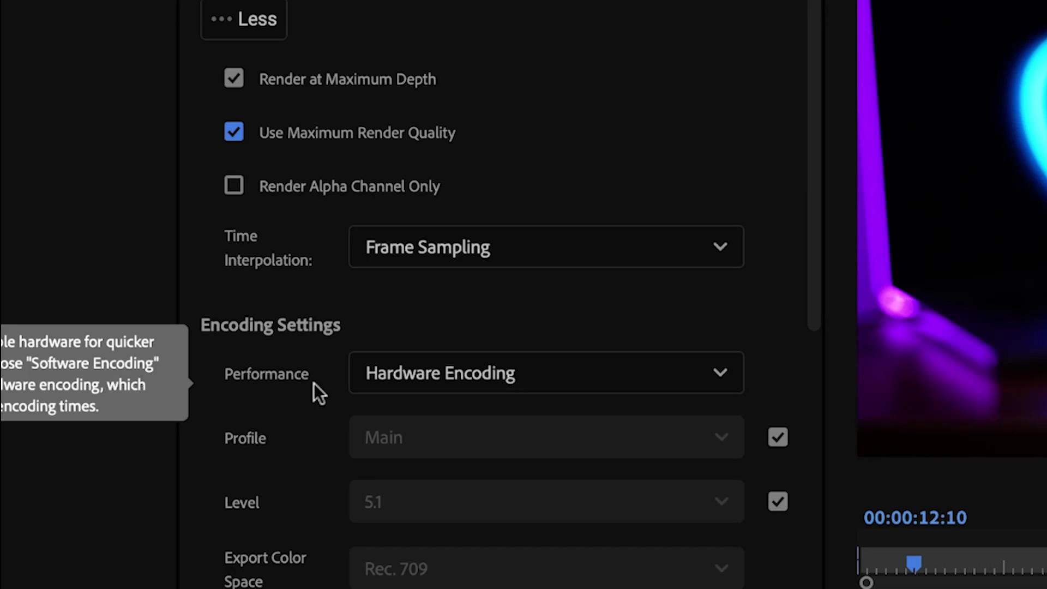
Keep Hardware Encoding and change the H.264 profile from Main to High
click(719, 382)
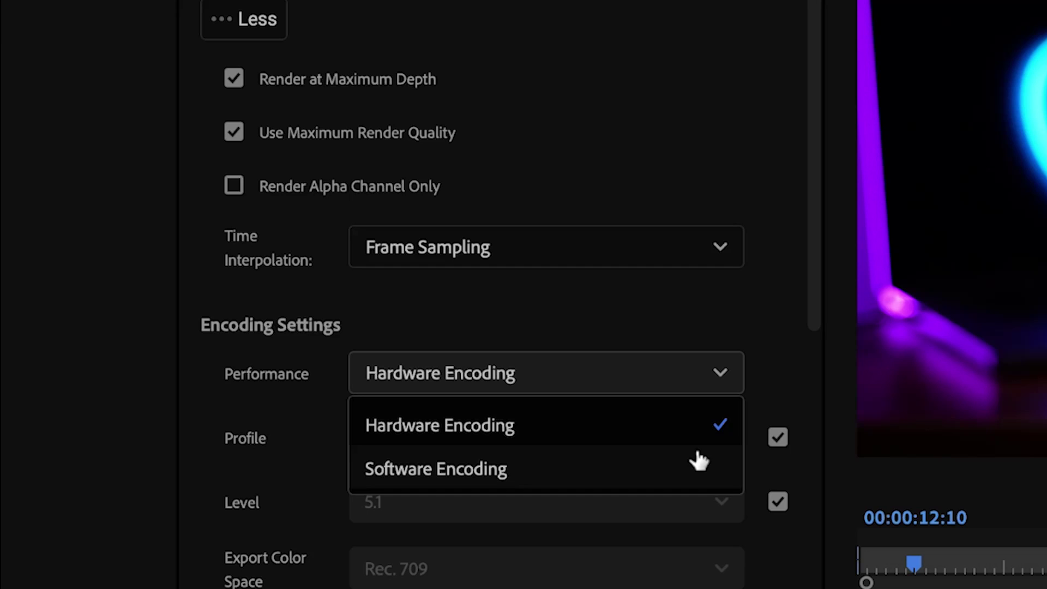
click(697, 427)
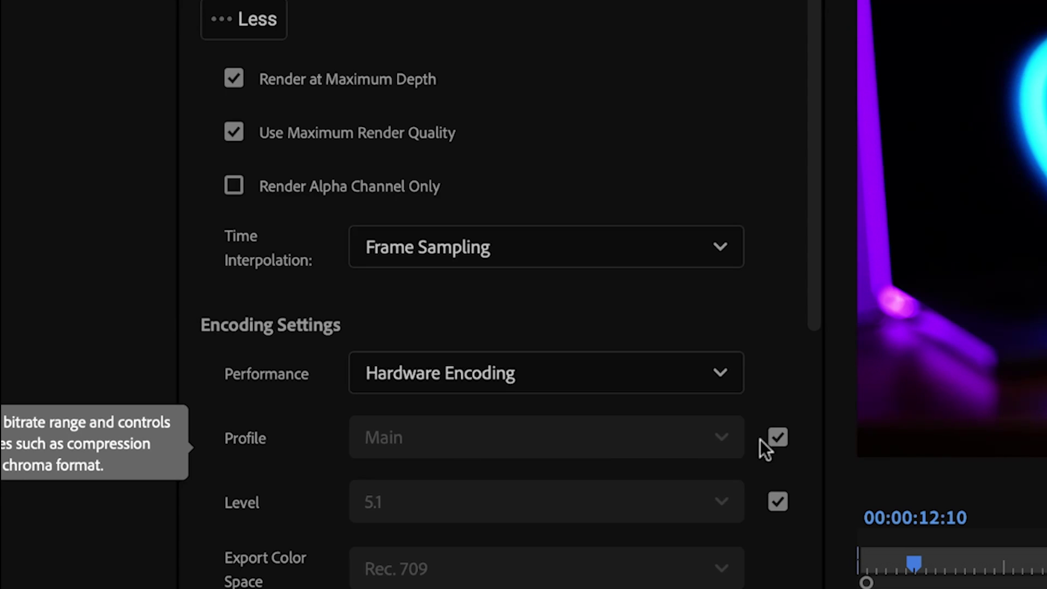
click(775, 439)
click(640, 442)
click(558, 574)
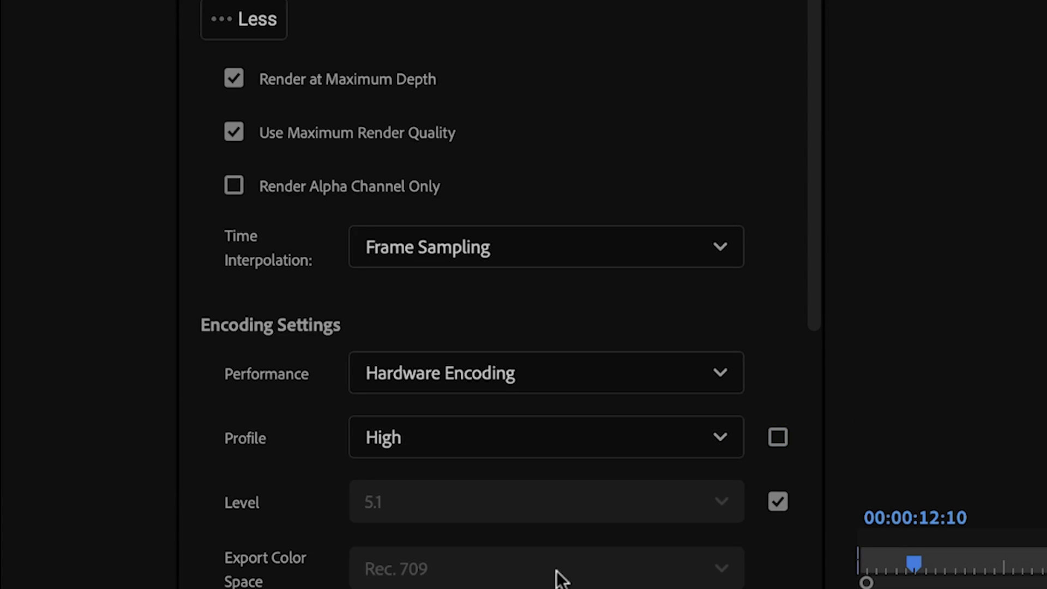
drag(810, 123, 808, 585)
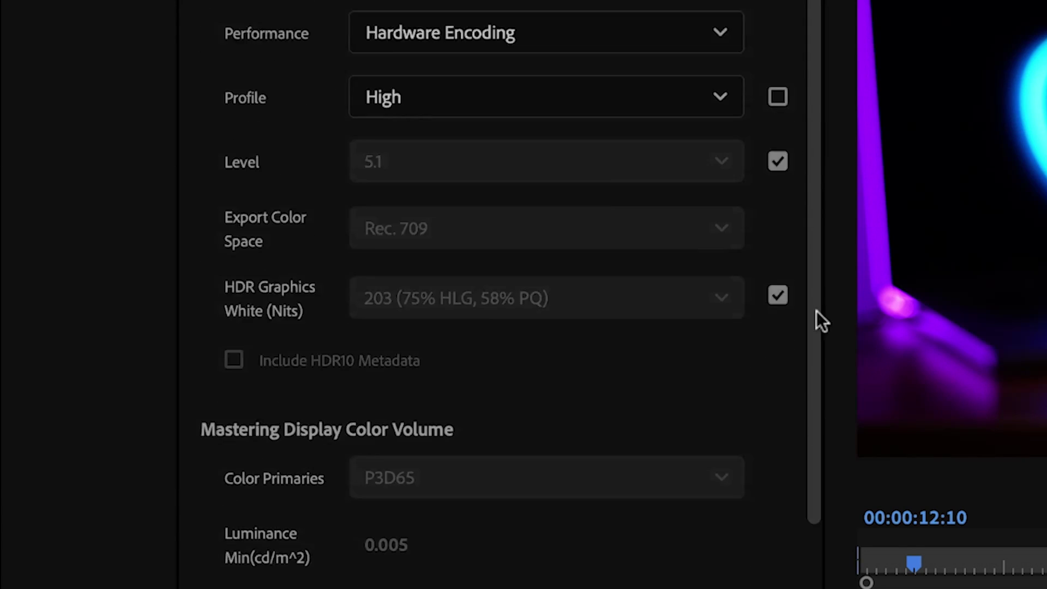
scroll(480, 447, down, 2)
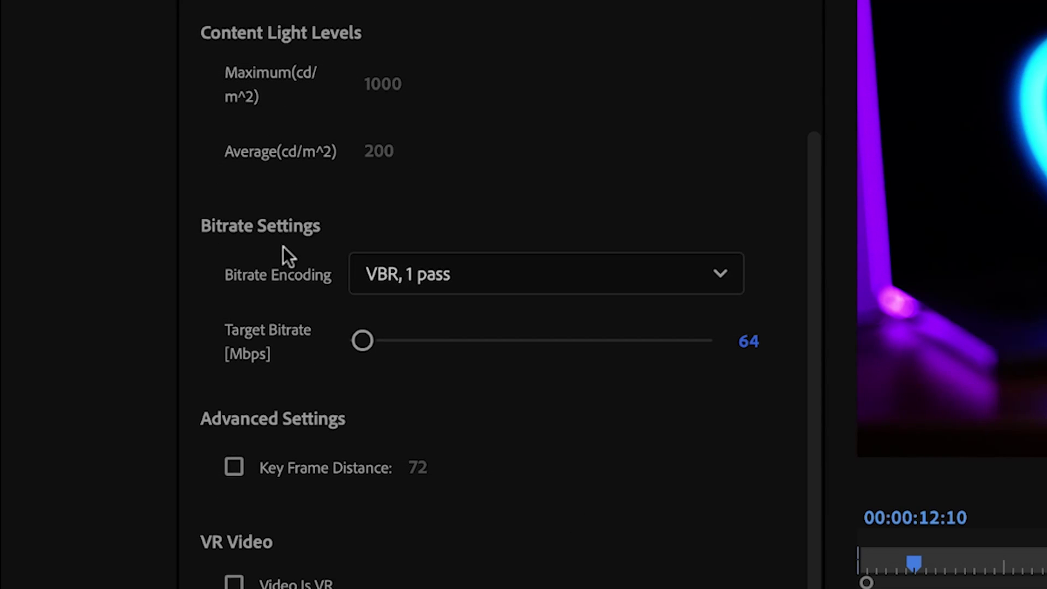
Change bitrate encoding from VBR, 1 pass to CBR
click(429, 278)
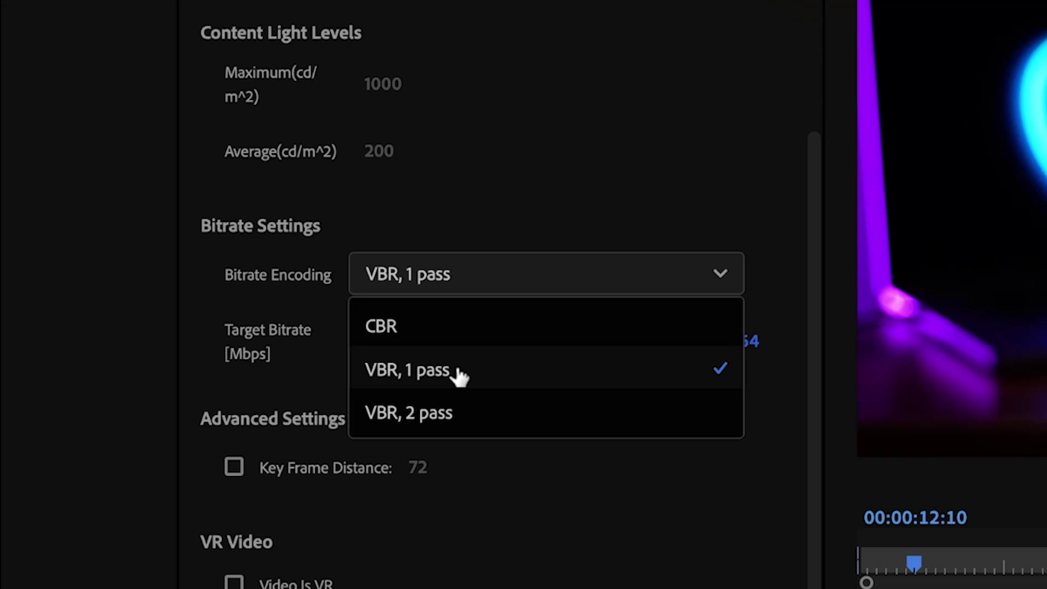
click(458, 330)
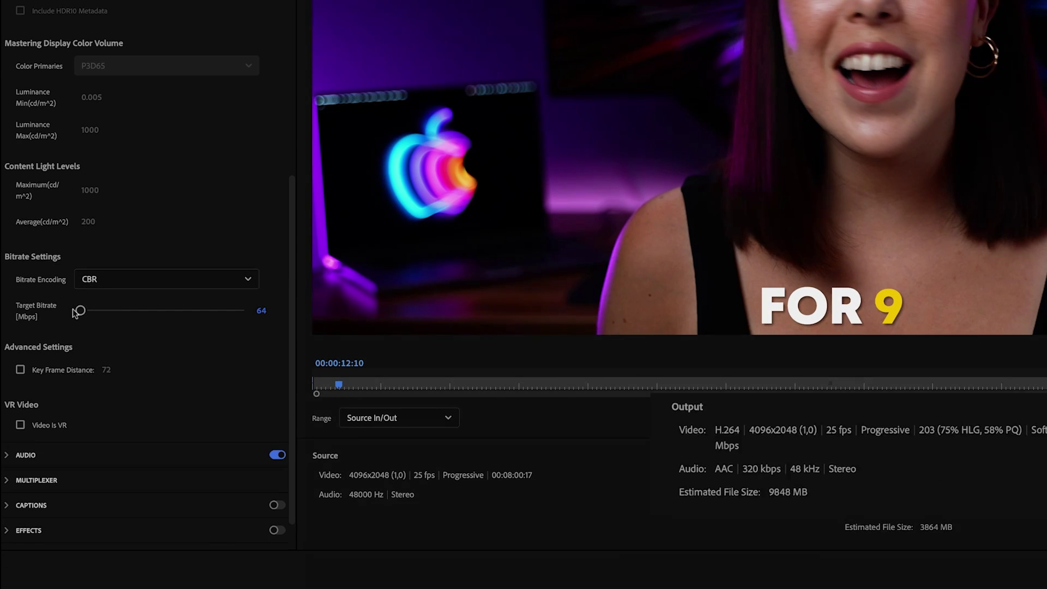
Raise the CBR target bitrate from 64 to 86.572 Mbps and review the encoding options
drag(80, 310, 93, 312)
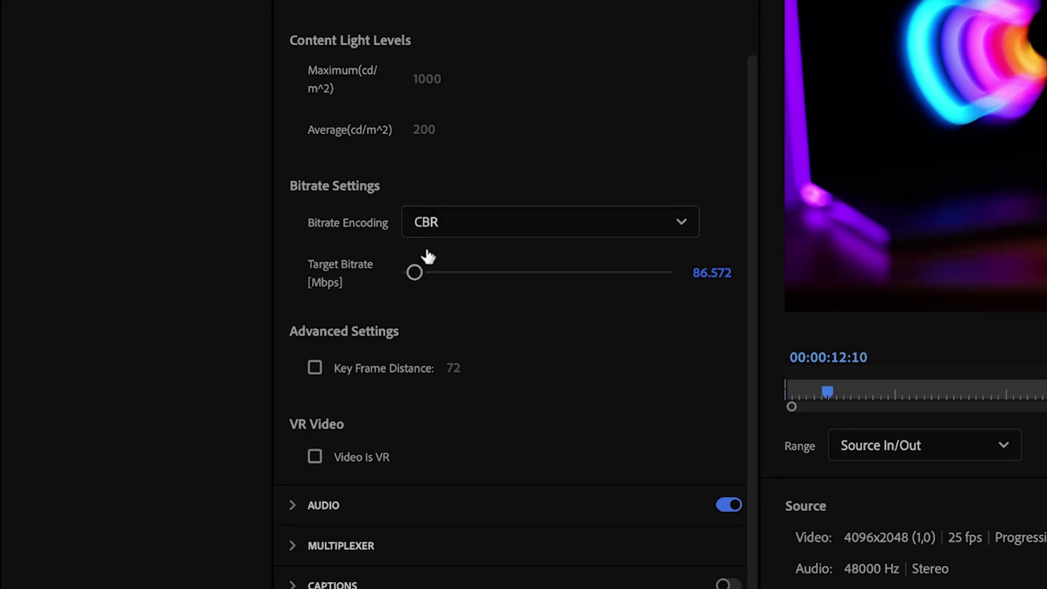
click(440, 226)
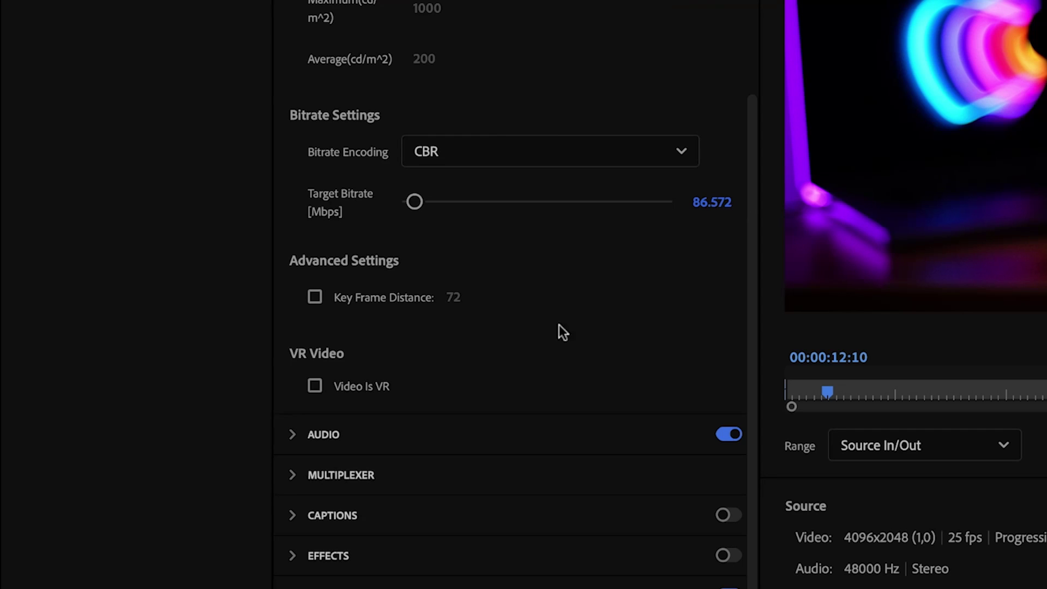
Keep AAC audio at 48000 Hz stereo and raise its bitrate from 320 to 512 kbps
click(356, 436)
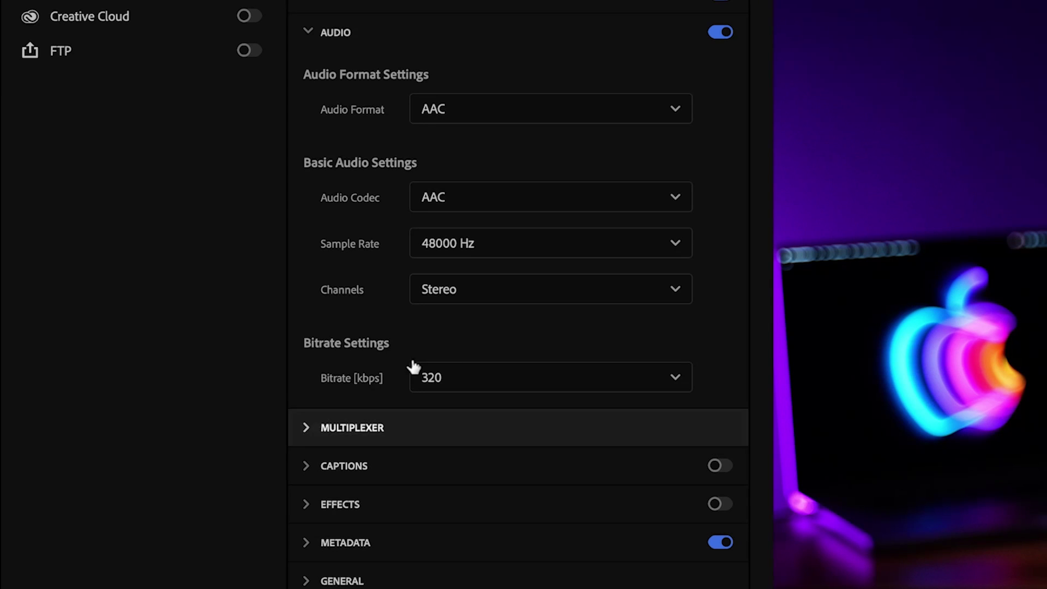
click(526, 121)
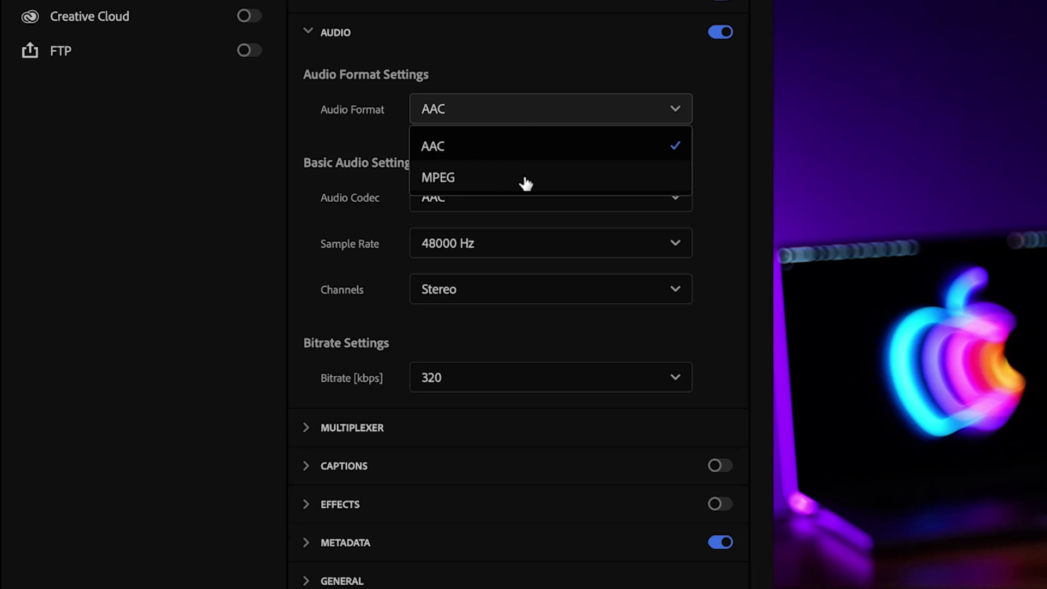
click(527, 155)
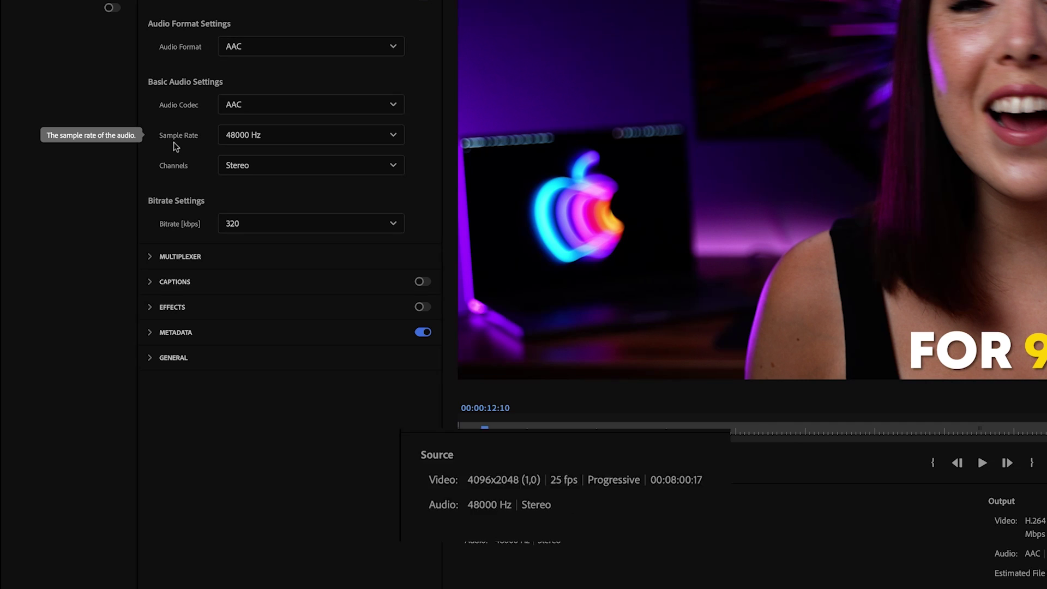
click(238, 141)
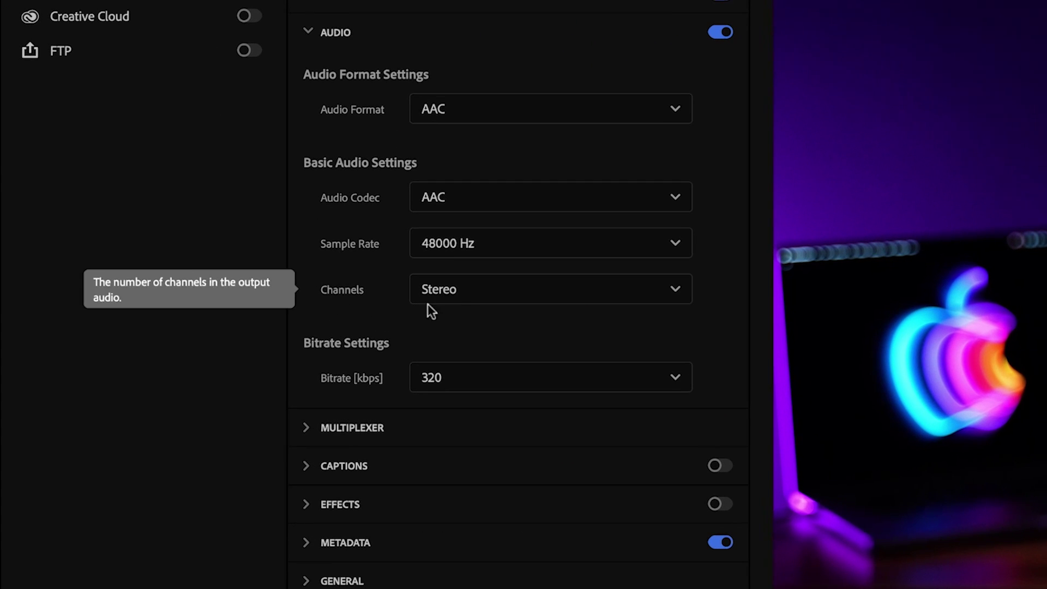
click(675, 378)
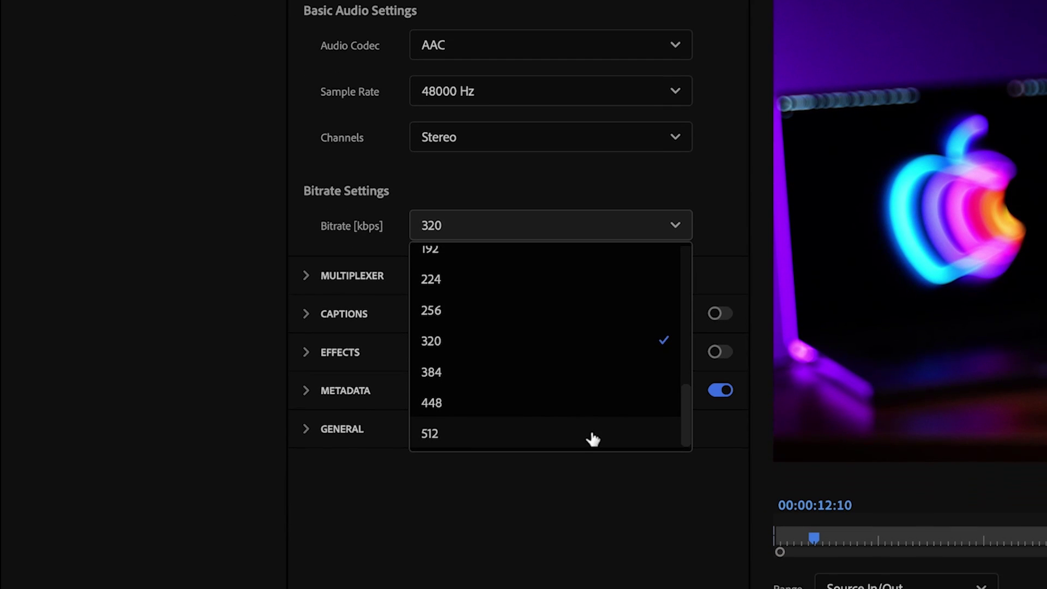
click(592, 435)
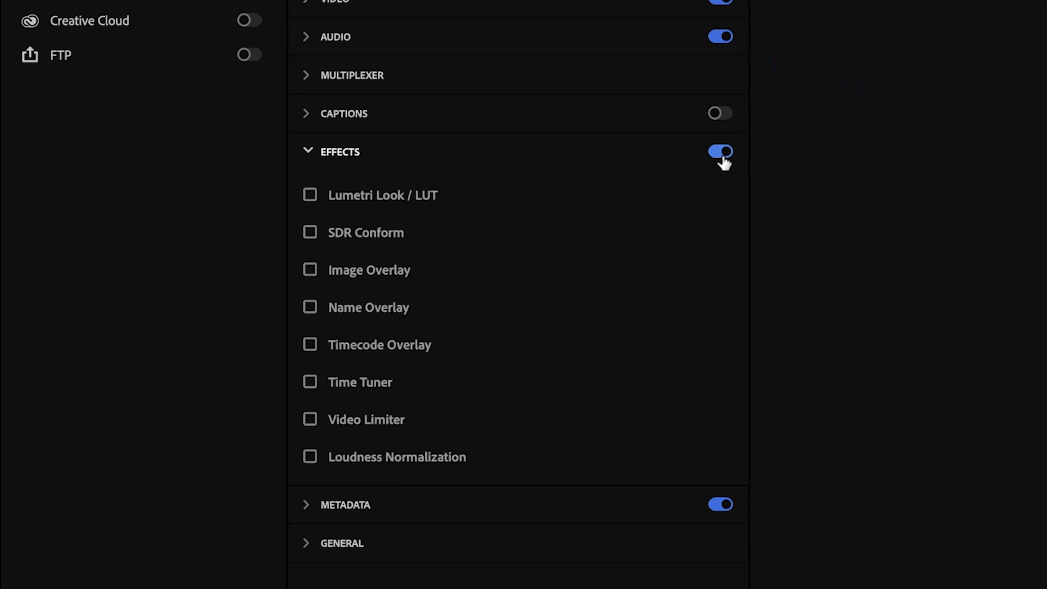
Check Lumetri Look / LUT and browse to QT Gamma Compensation.cube as its LUT
click(311, 196)
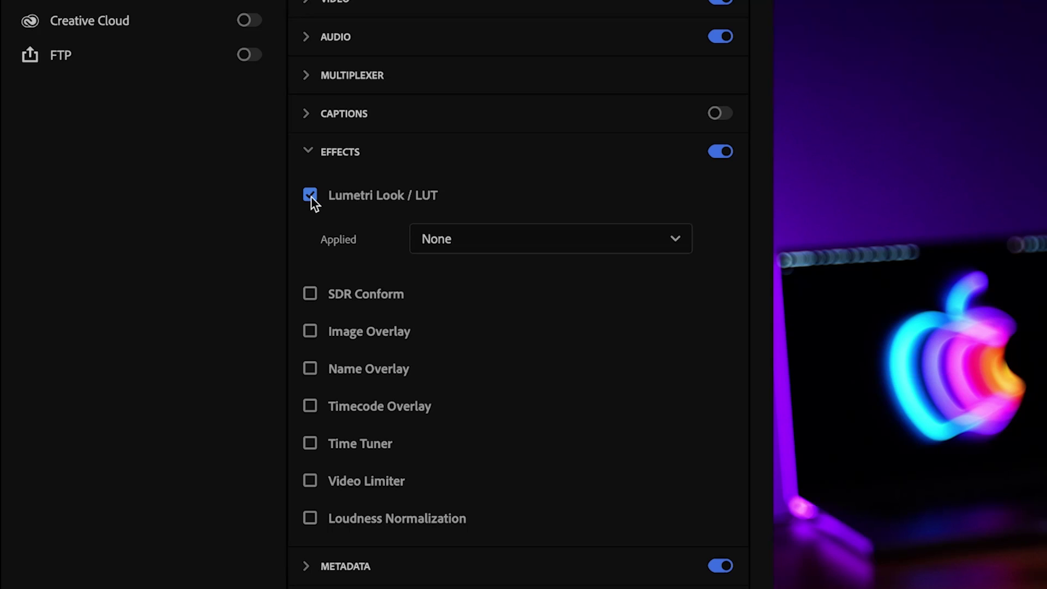
click(450, 239)
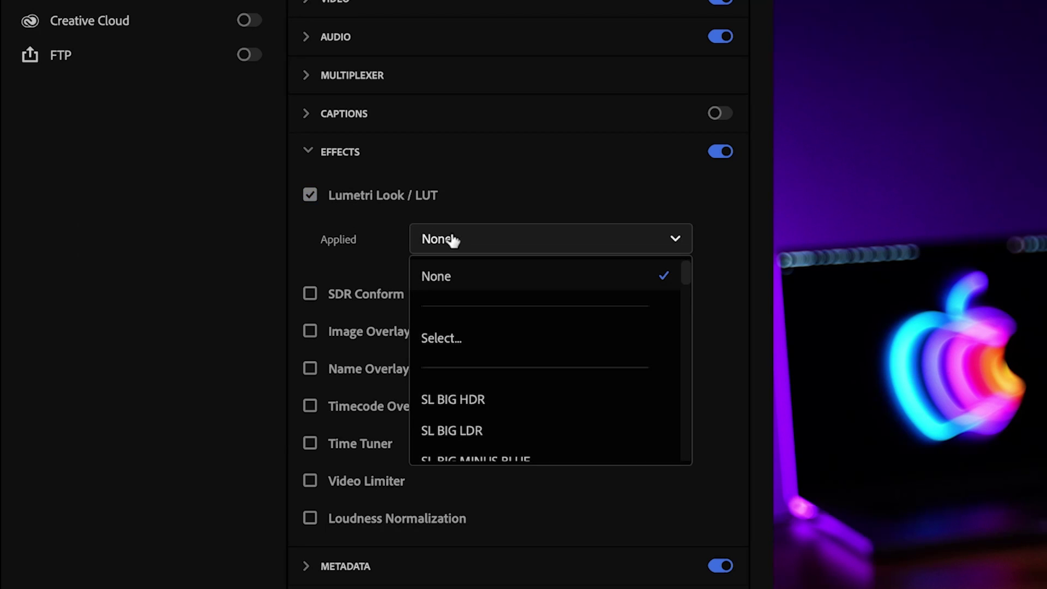
click(457, 344)
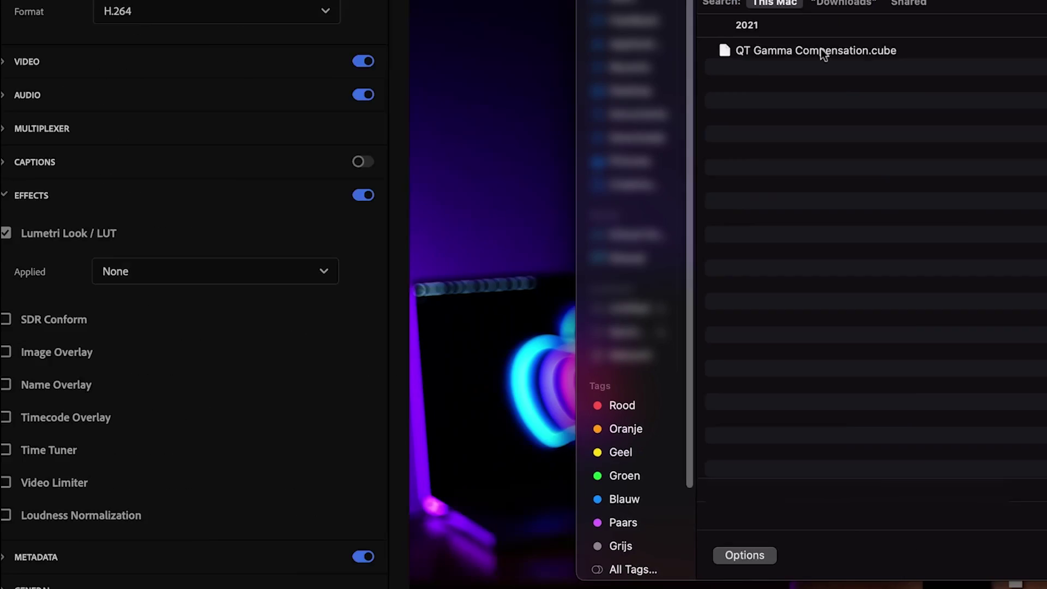
click(256, 136)
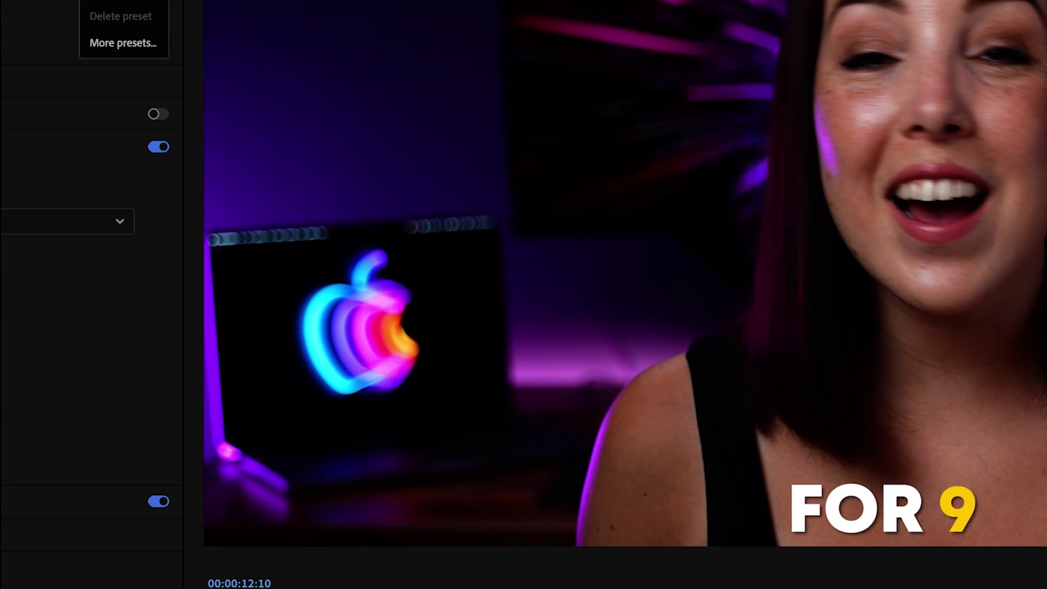
Begin saving the H.264 CBR 86.57 Mbps, AAC 512 kbps export settings as a preset
click(601, 201)
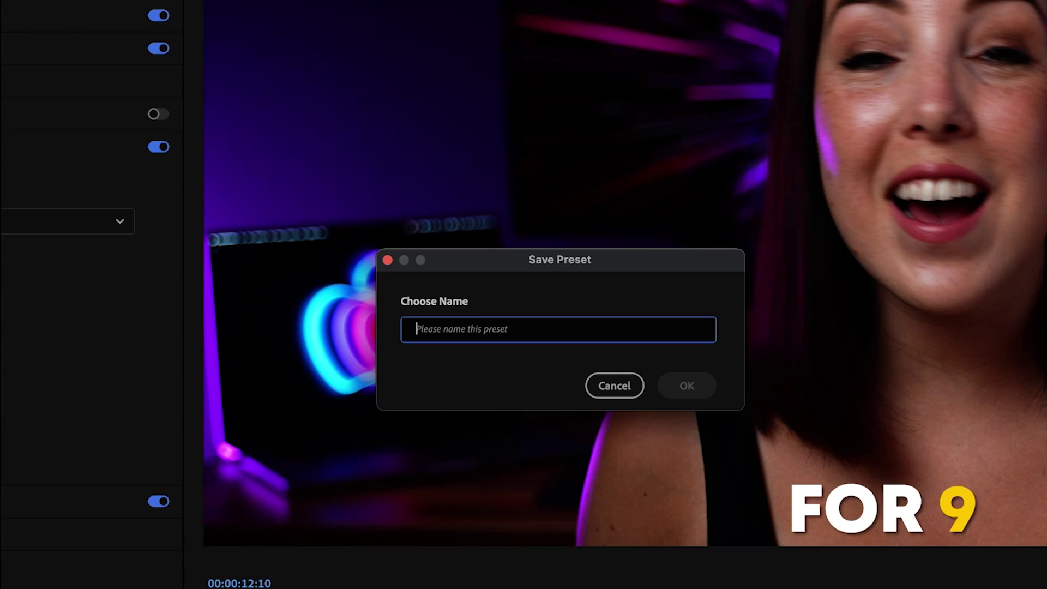